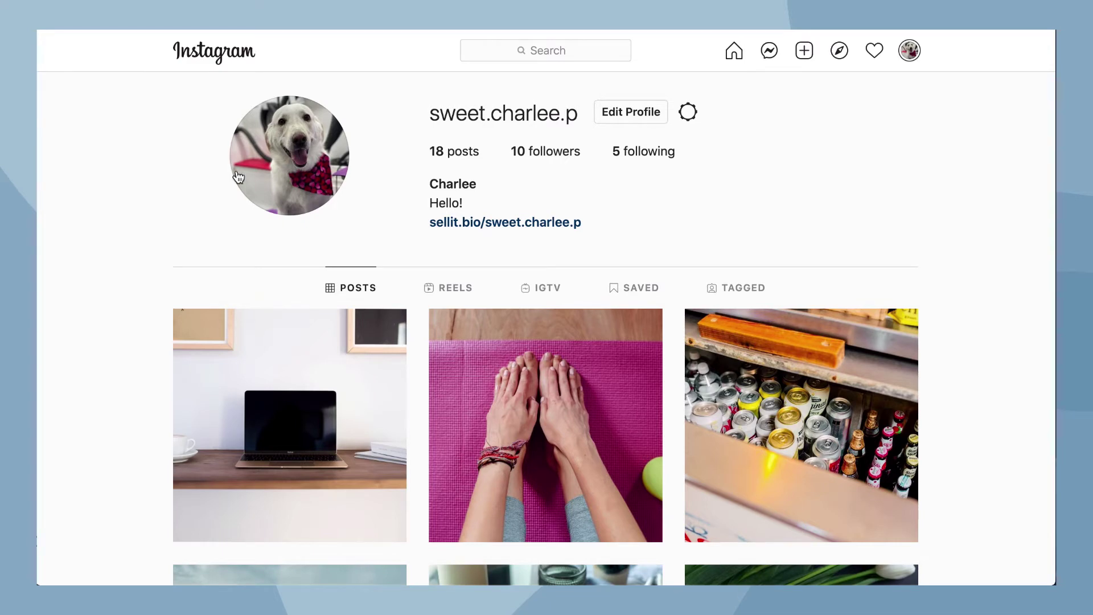
Step: Follow the Instagram bio's website link to view the Linkit storefront
click(443, 223)
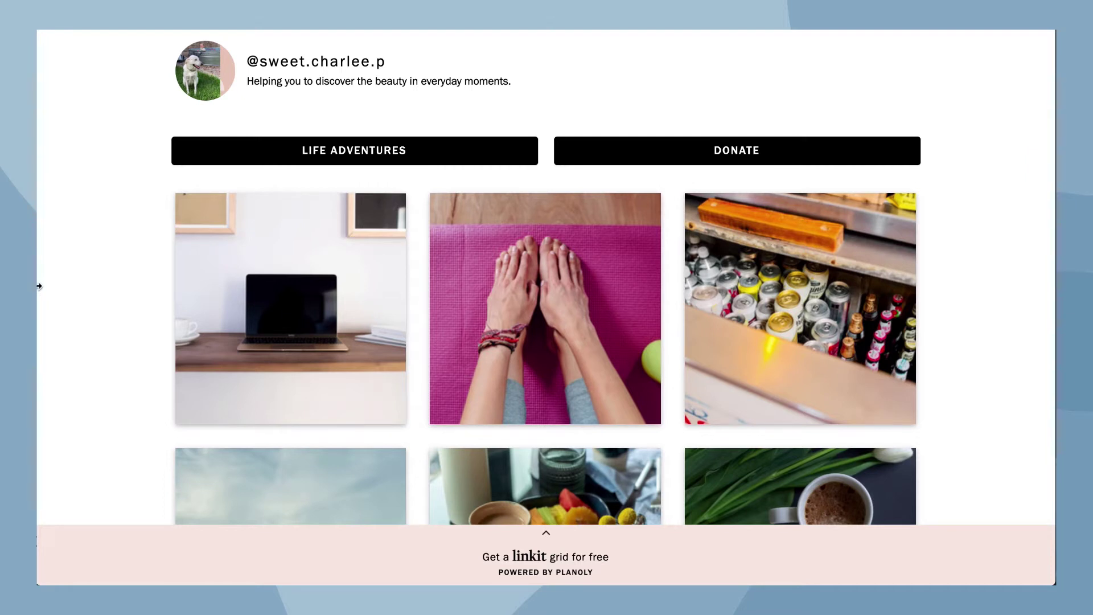
Step: Open the laptop post from the Linkit storefront
click(210, 274)
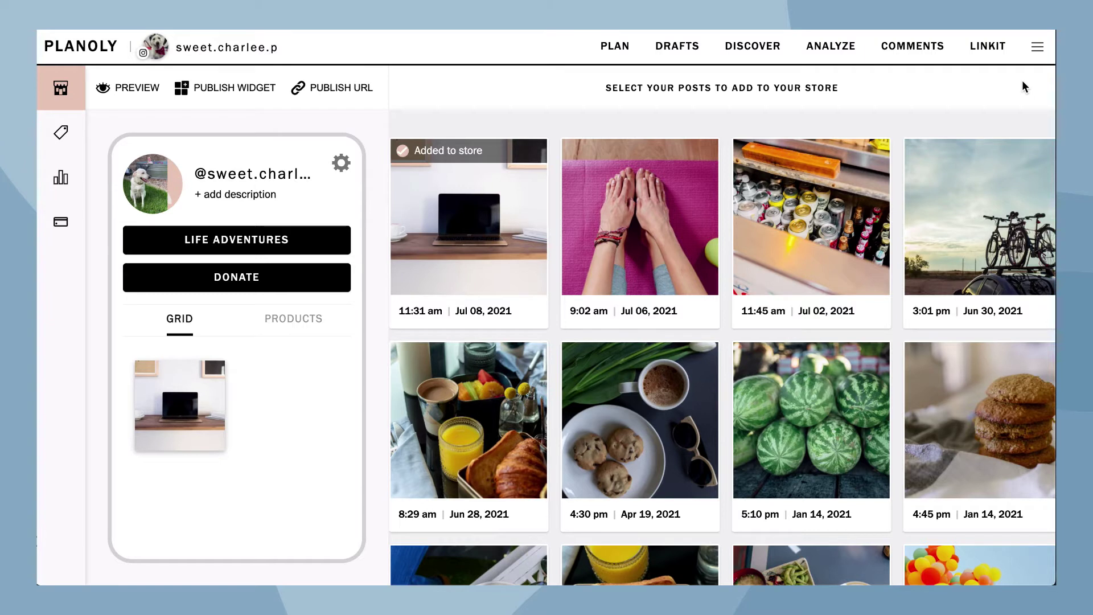
Step: Add the yoga, beer fridge, bike and breakfast posts to the store, then open the yoga post's redirect link
click(695, 159)
click(866, 203)
click(1024, 207)
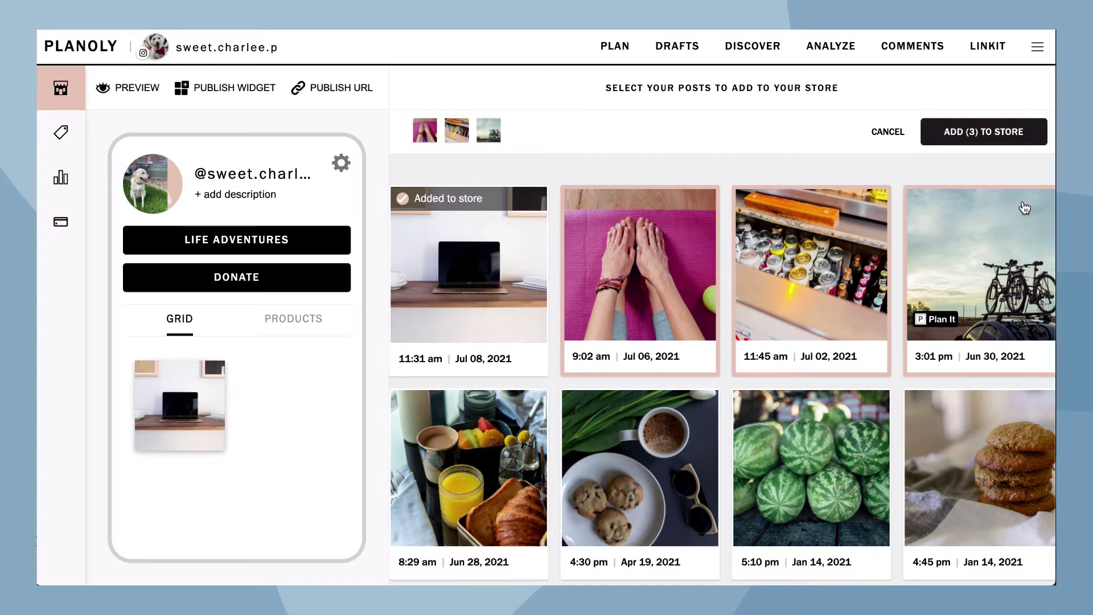
click(531, 419)
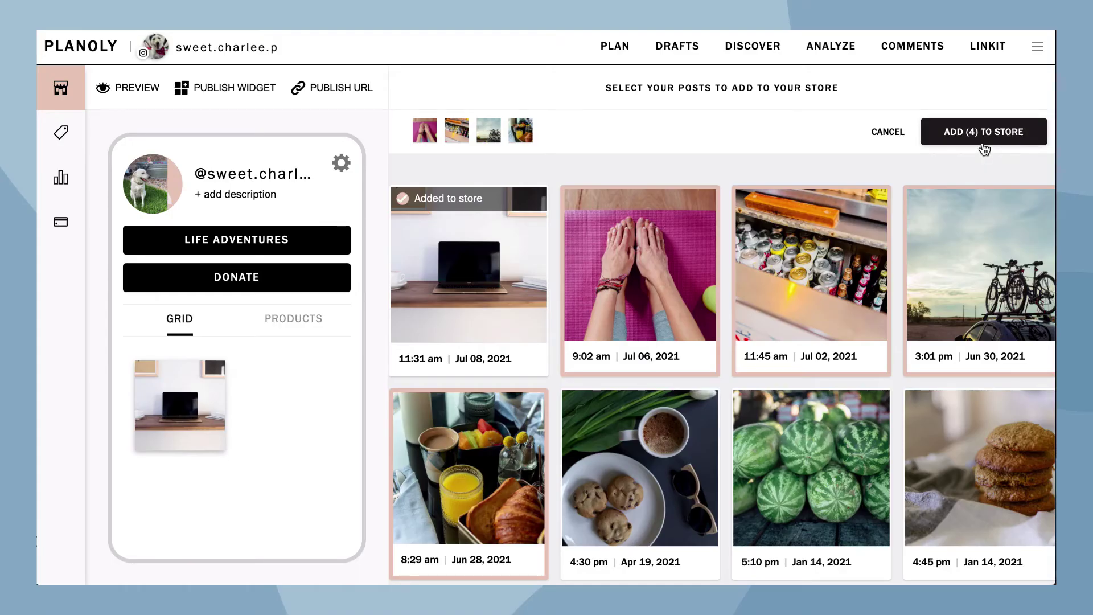
click(983, 147)
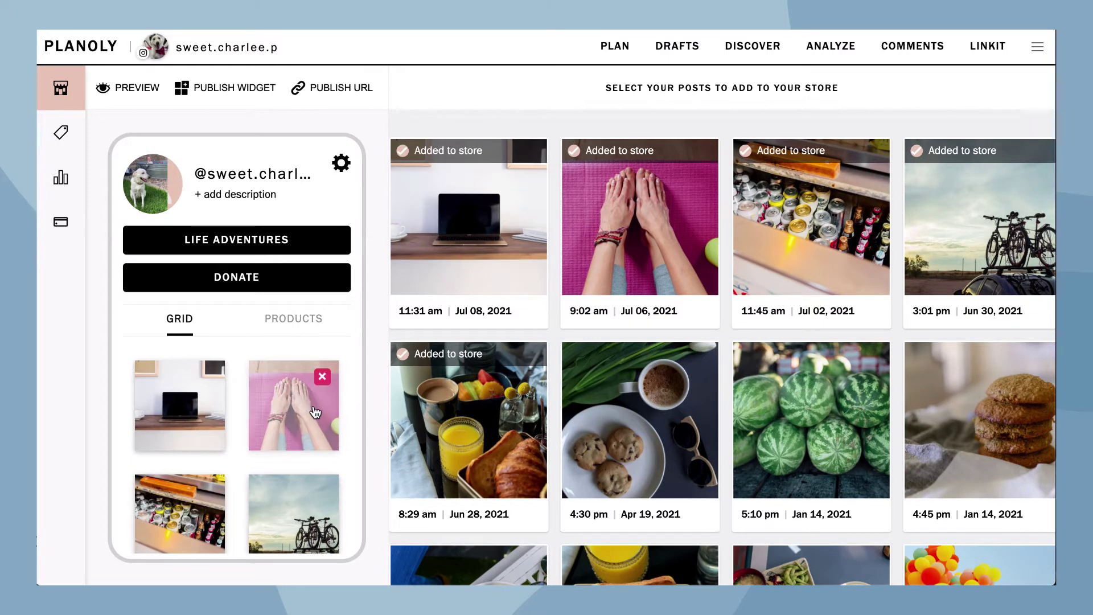
click(313, 404)
click(824, 286)
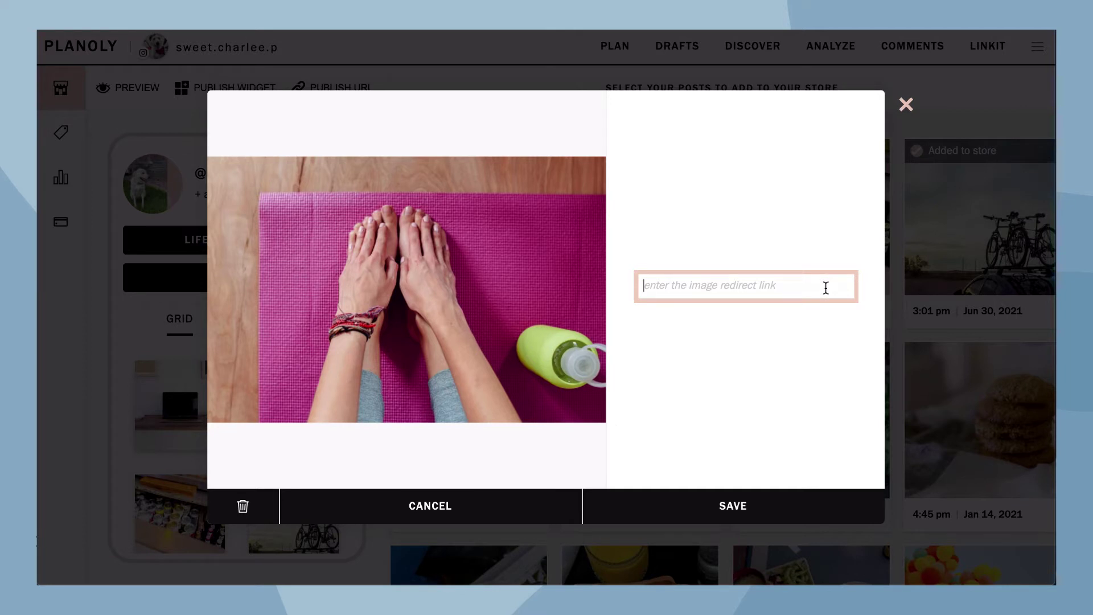
text(https://blog.planoly.com/local-marketing)
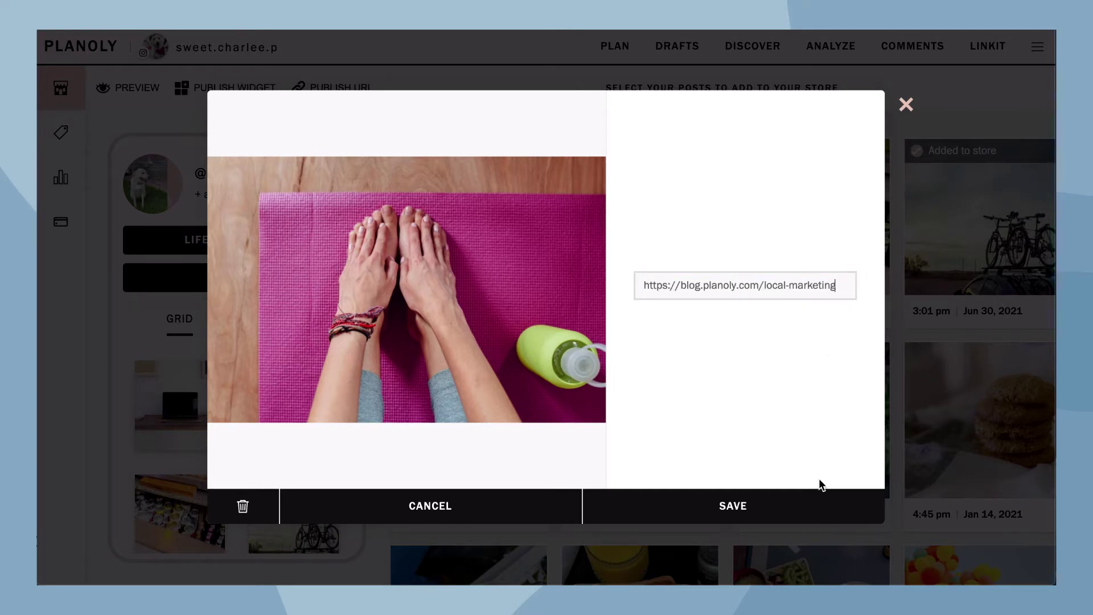
click(822, 504)
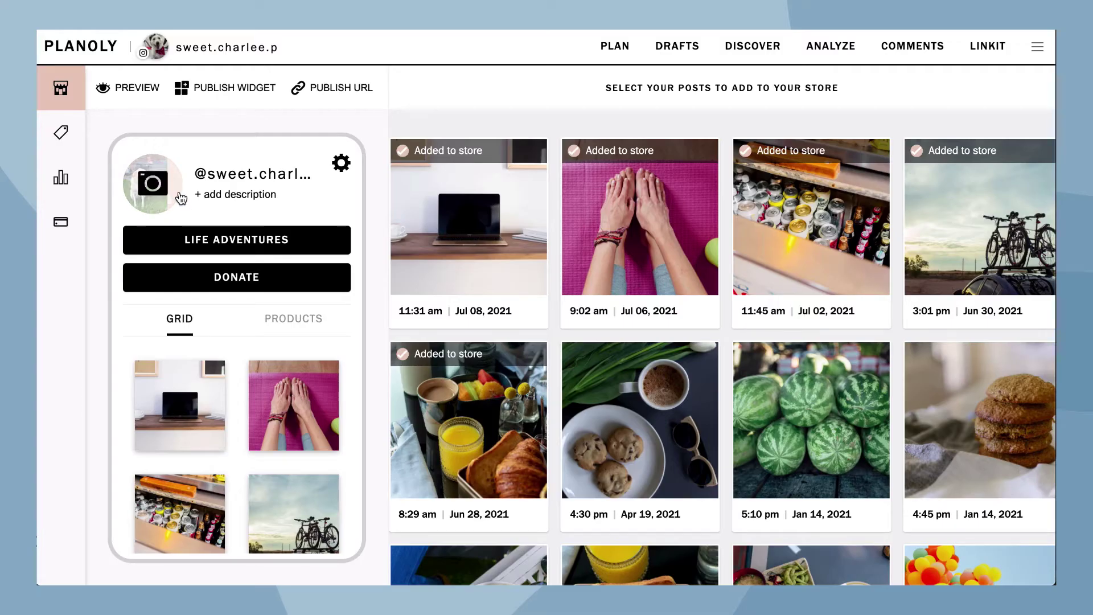
click(181, 197)
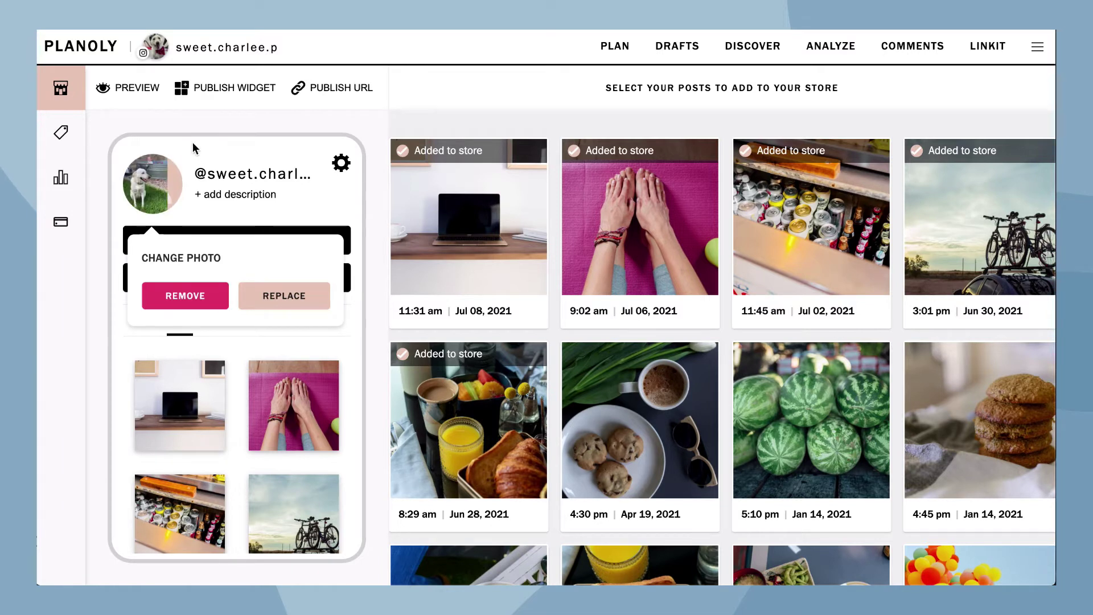
Step: Save the store description 'Helping you to discover the beauty in everyday moments.'
click(260, 198)
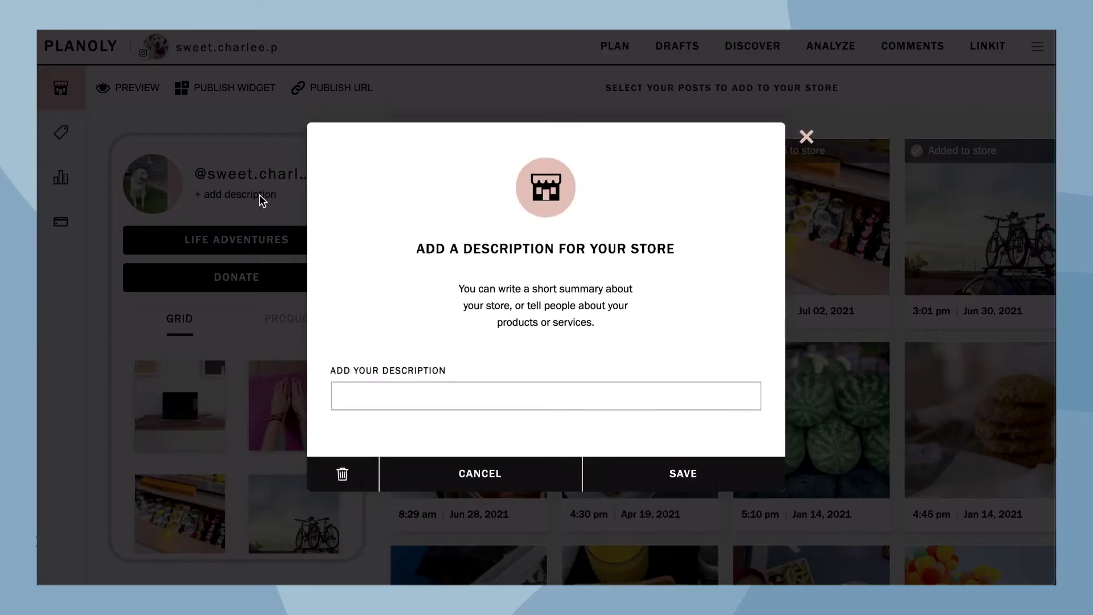
text(Helping you to discover the beauty in everyday moments.)
key(Tab)
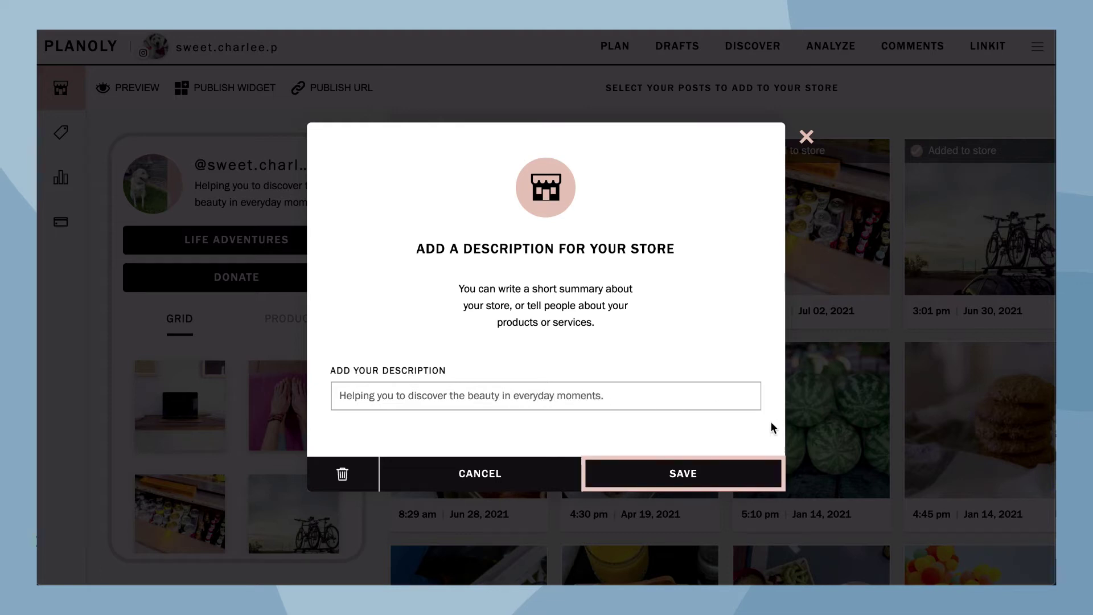
click(771, 479)
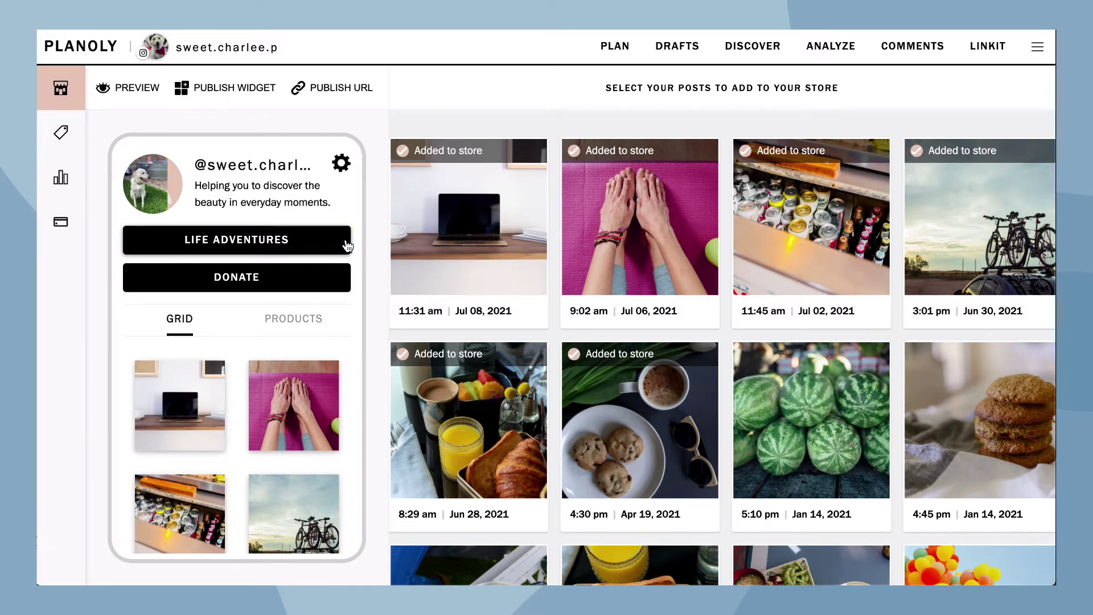
Step: Re-save the LIFE ADVENTURES link button with its title and URL left unchanged
click(347, 245)
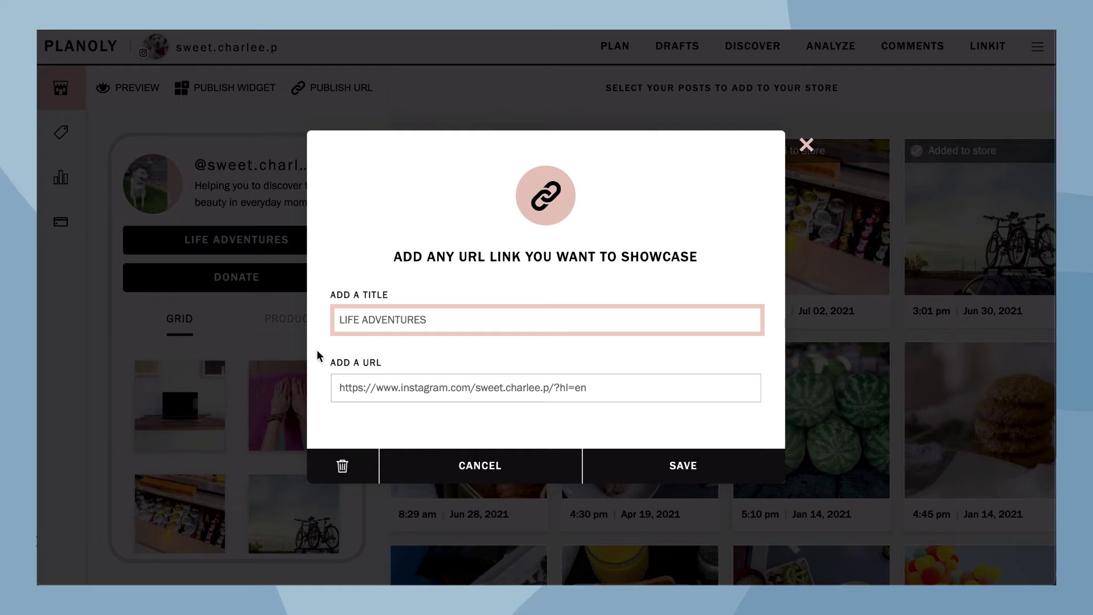
key(Tab)
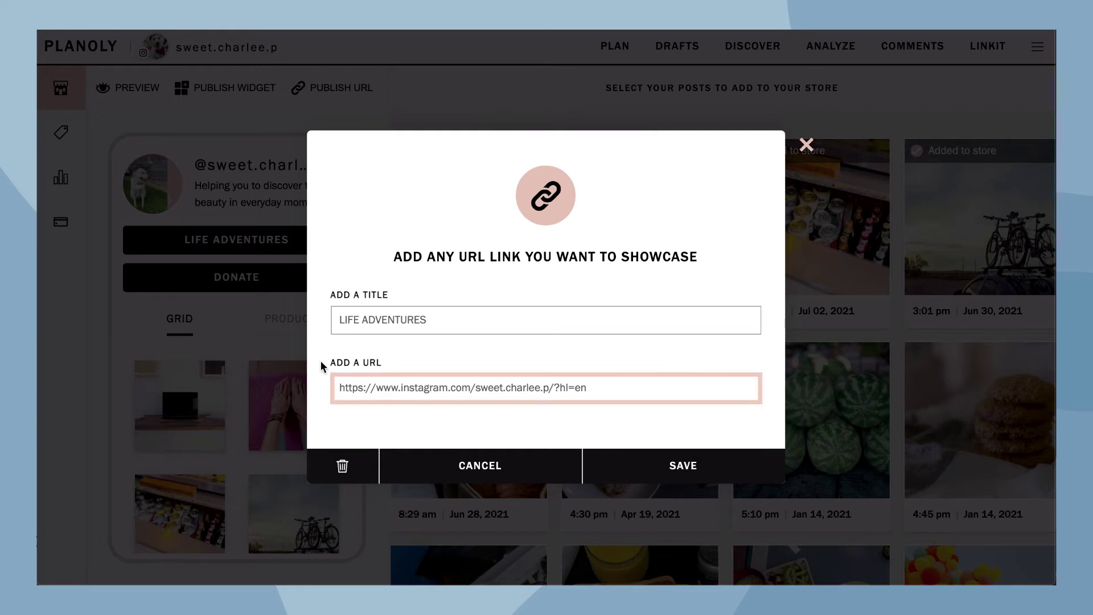
key(Tab)
key(Tab)
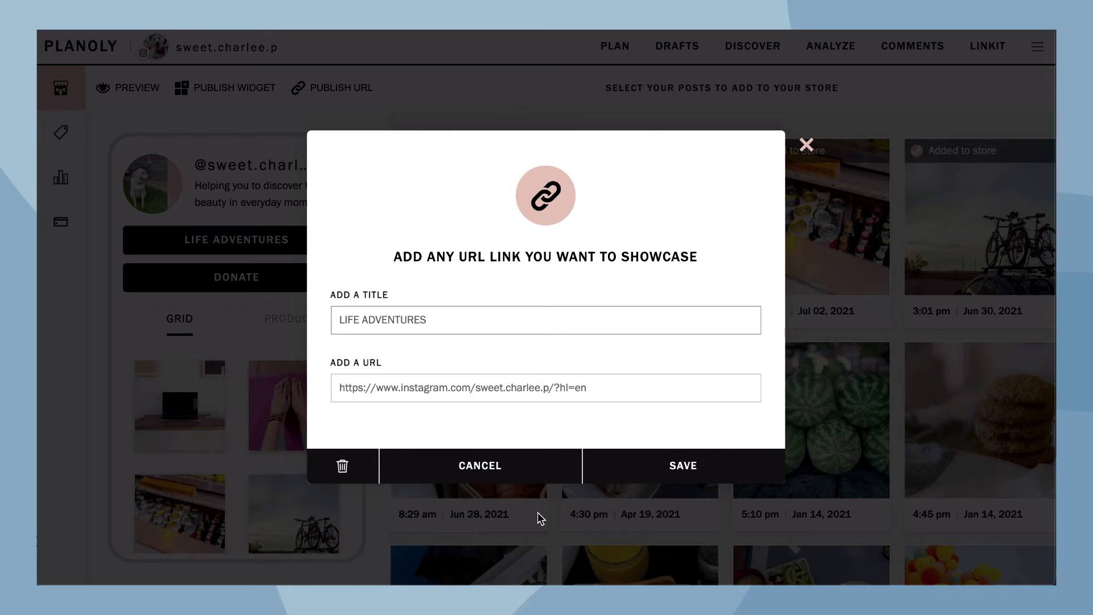
click(743, 482)
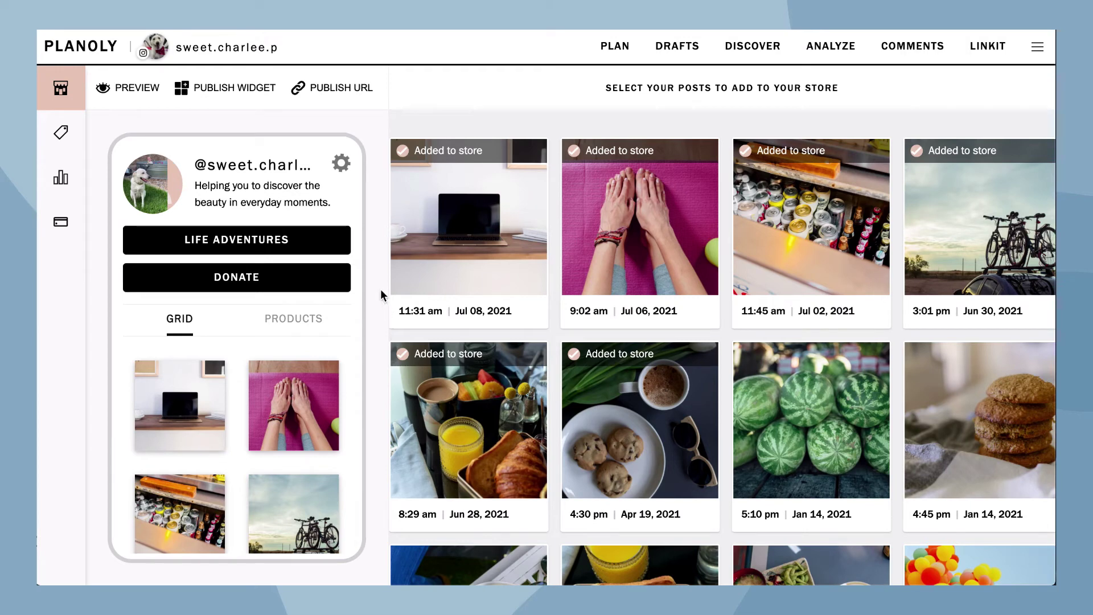
click(342, 165)
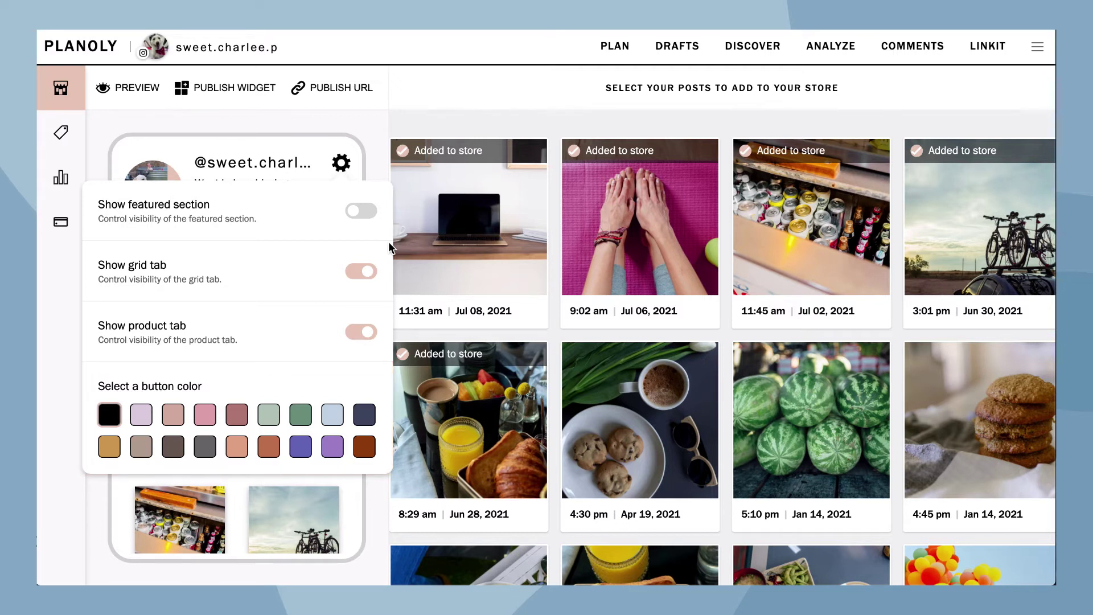
Step: Turn on the featured section and place the pink yoga post in the Featured box
click(359, 212)
click(377, 147)
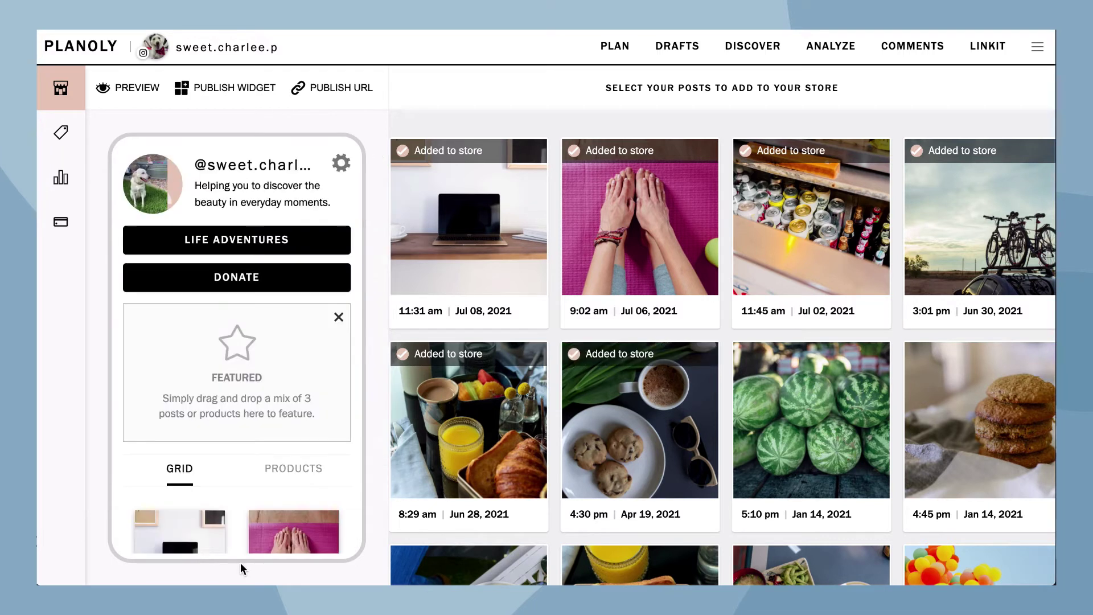
mouse_move(264, 551)
drag(263, 552, 215, 402)
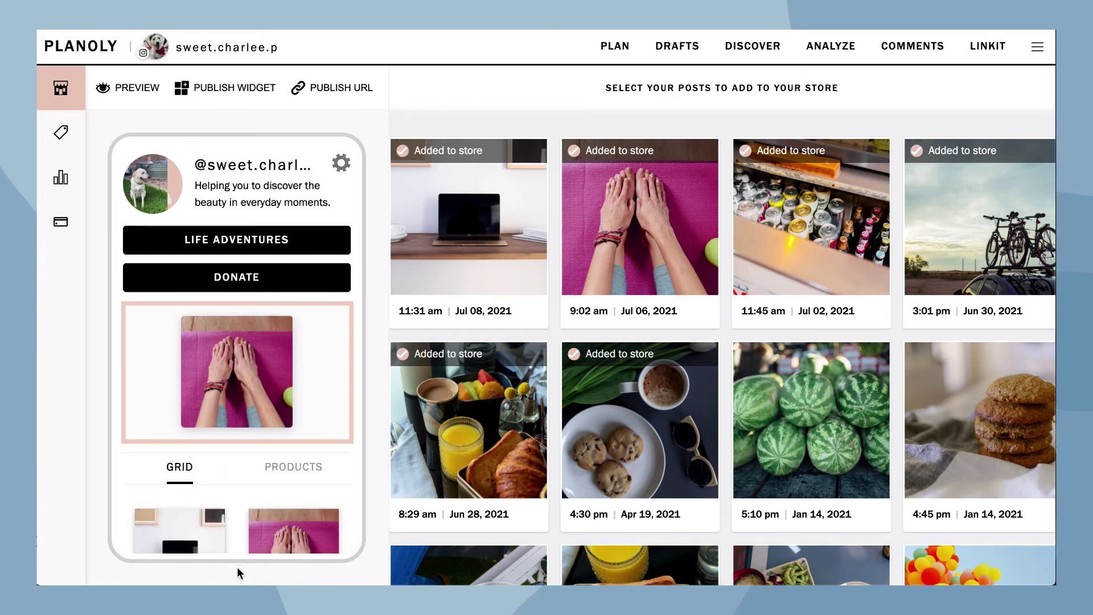
Step: Turn off Show featured section and Show product tab in the store settings
click(341, 164)
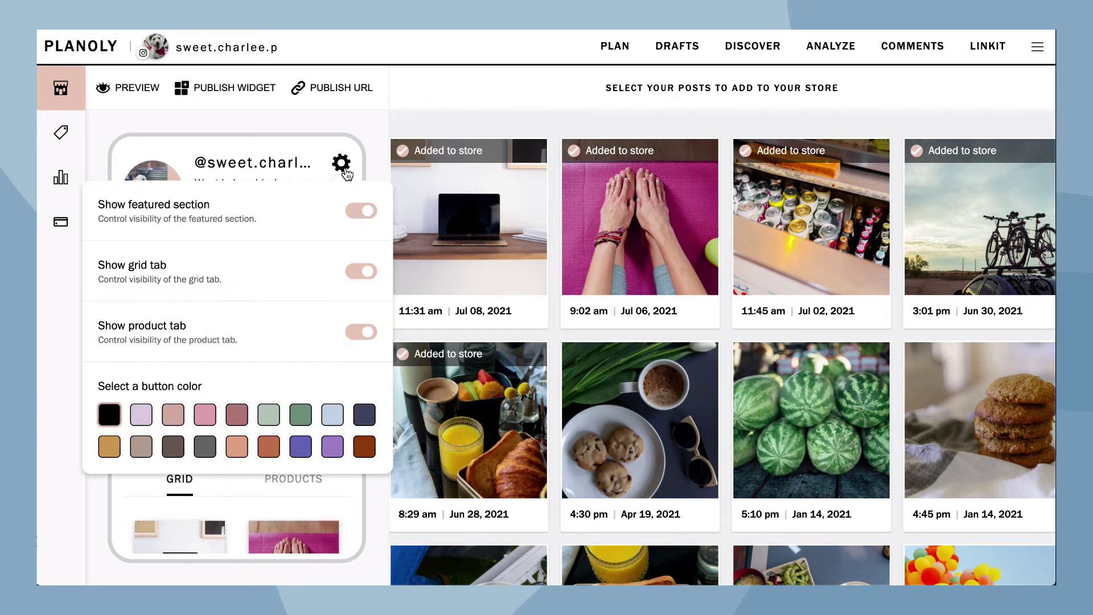
click(370, 212)
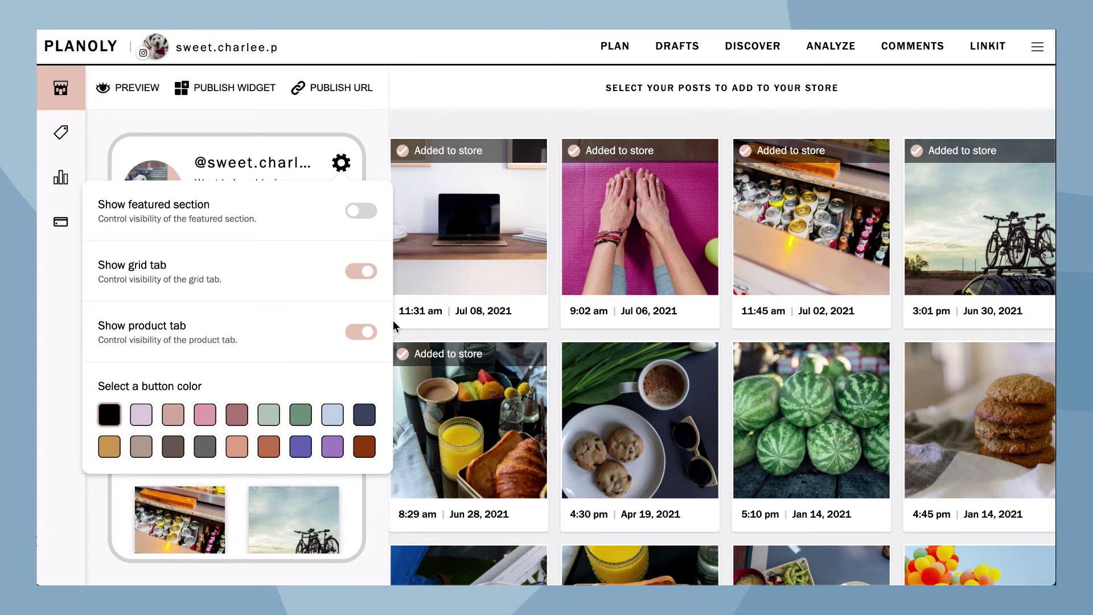
click(369, 333)
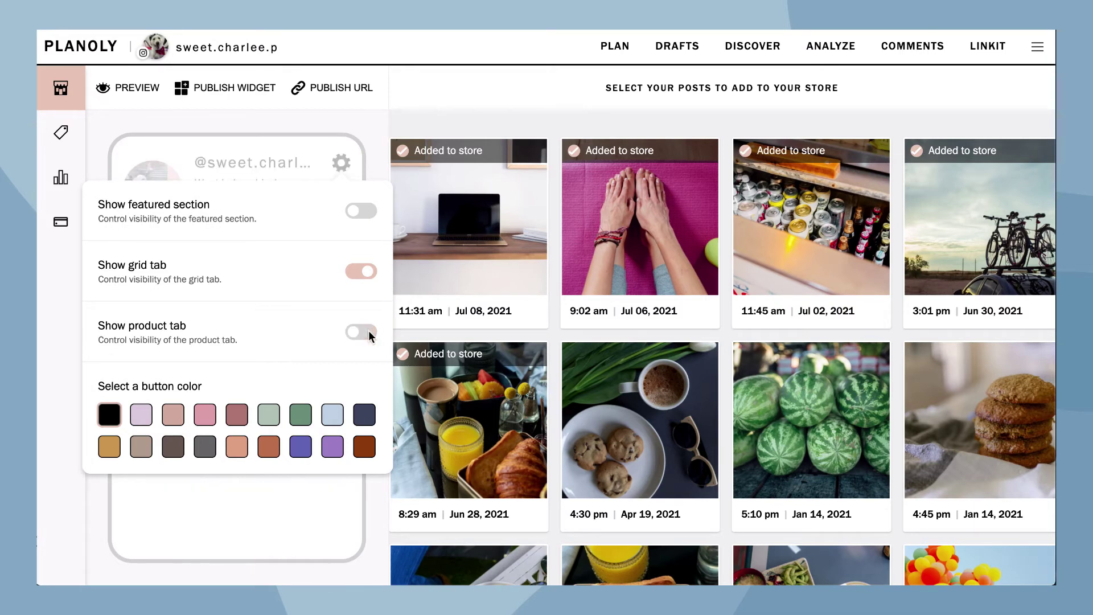
click(369, 151)
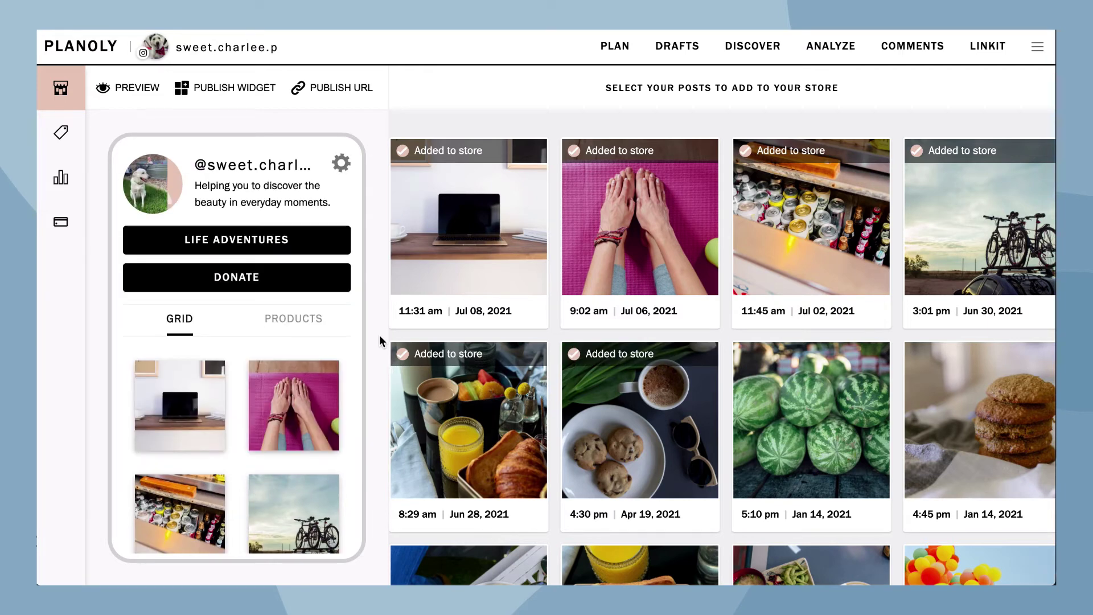
click(316, 325)
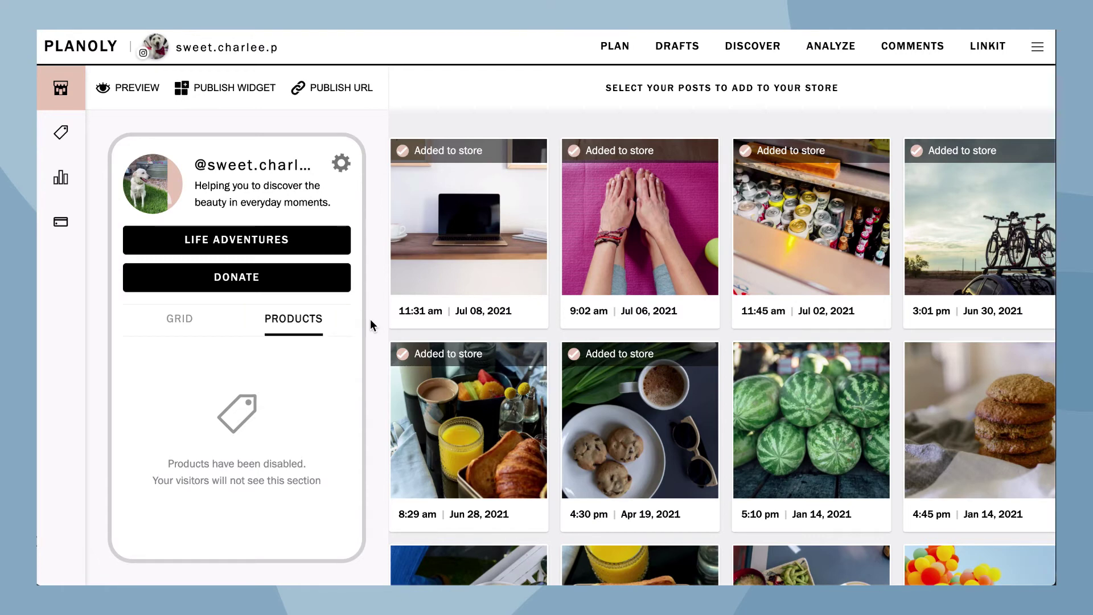
click(190, 333)
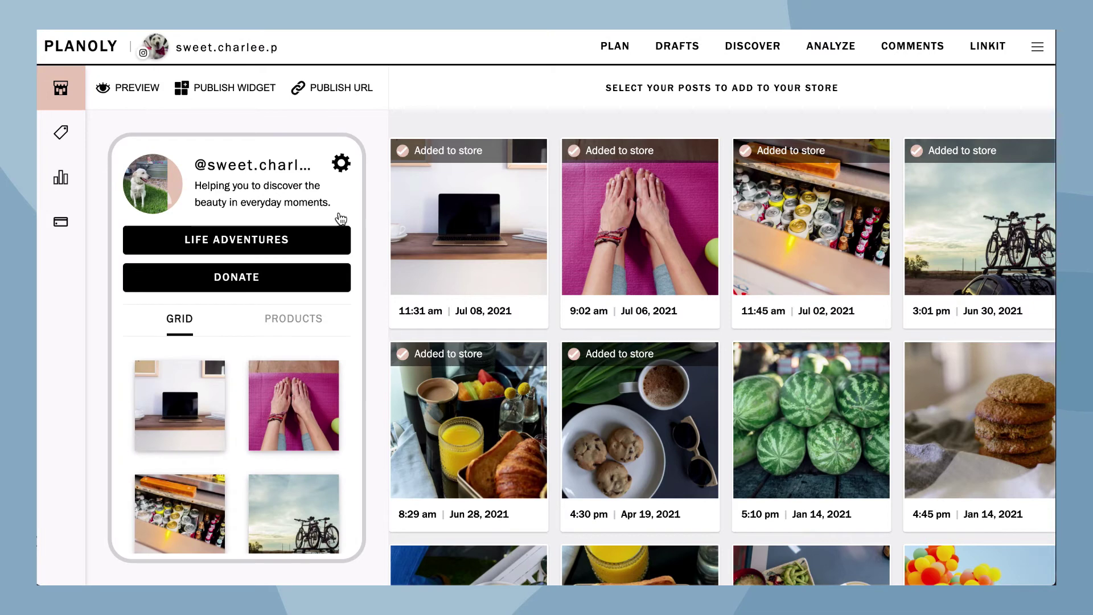
click(342, 167)
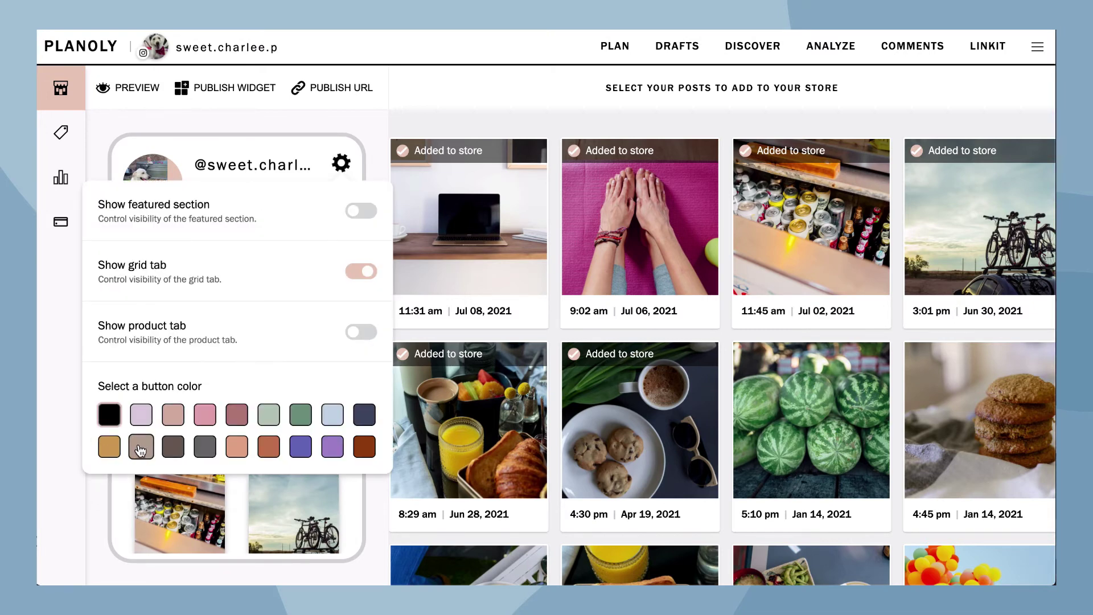
click(109, 415)
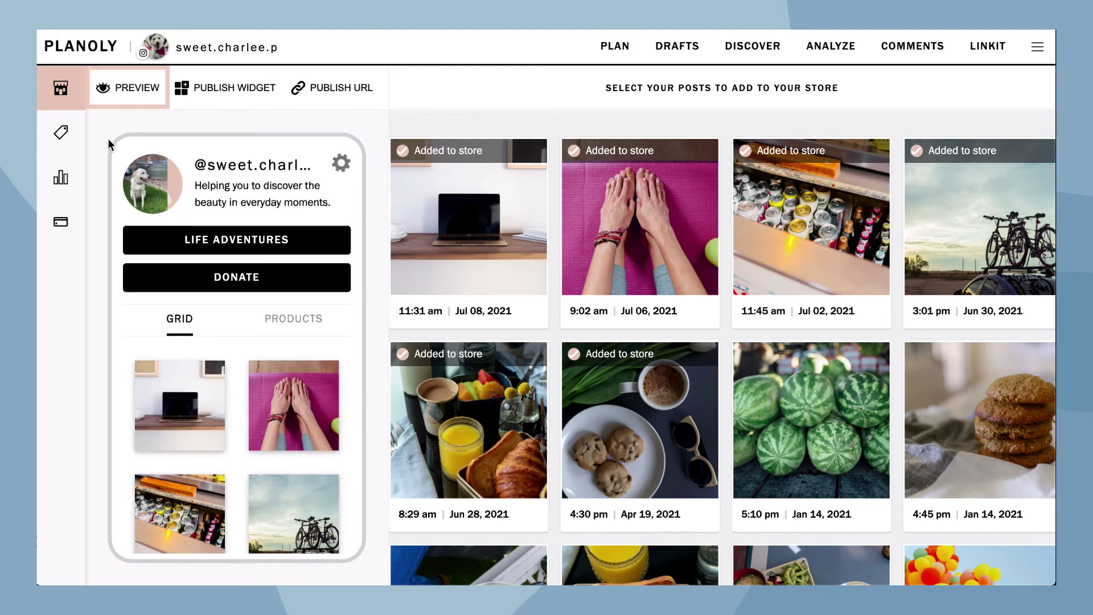
Step: Preview the storefront at mobile, tablet and desktop sizes
click(130, 91)
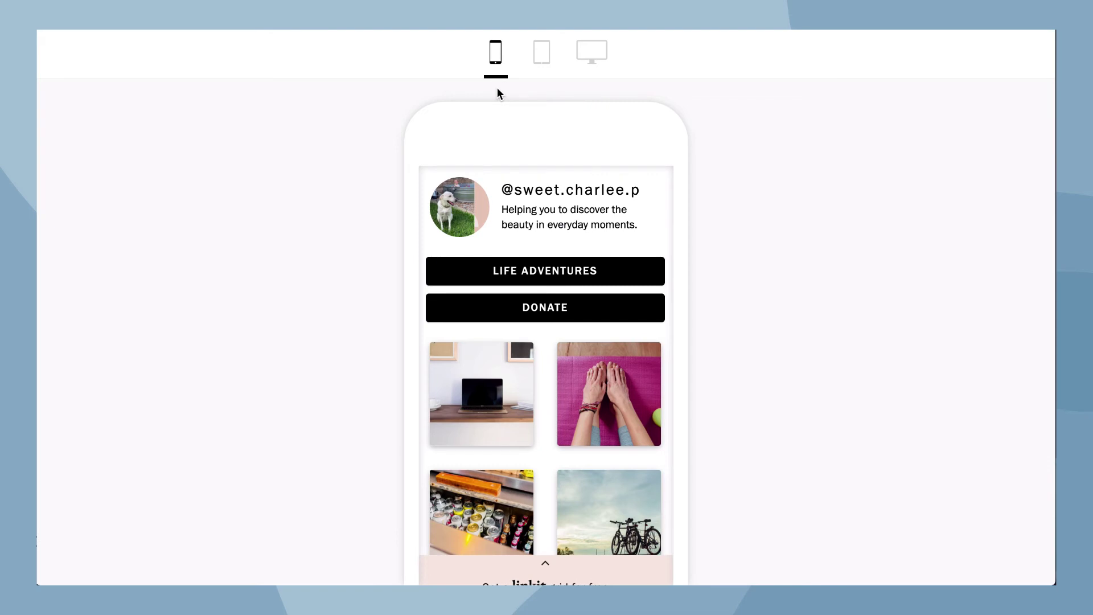
click(541, 79)
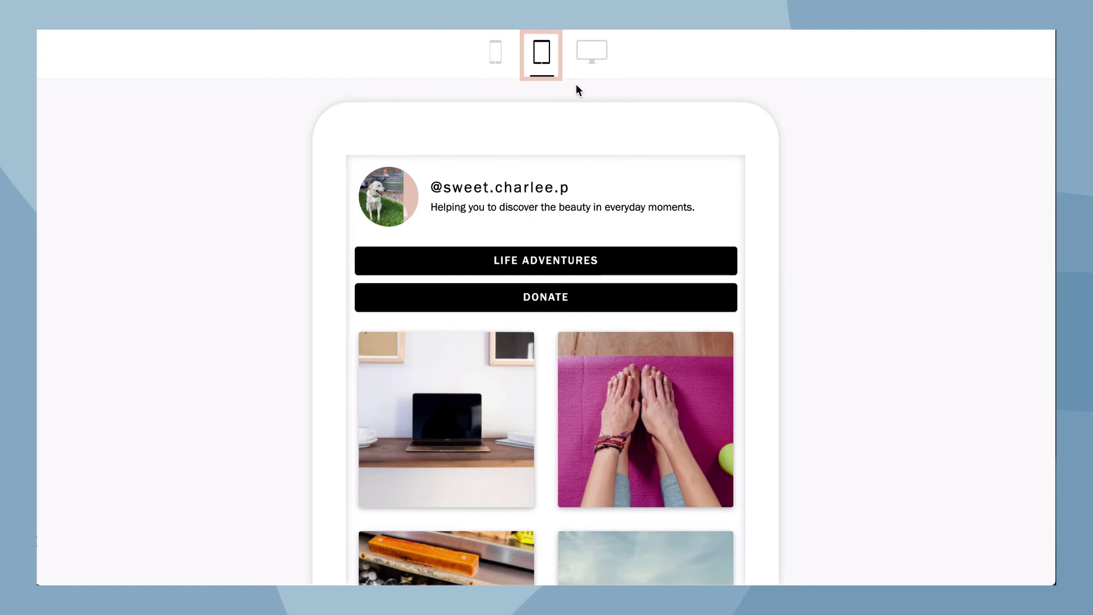
click(590, 80)
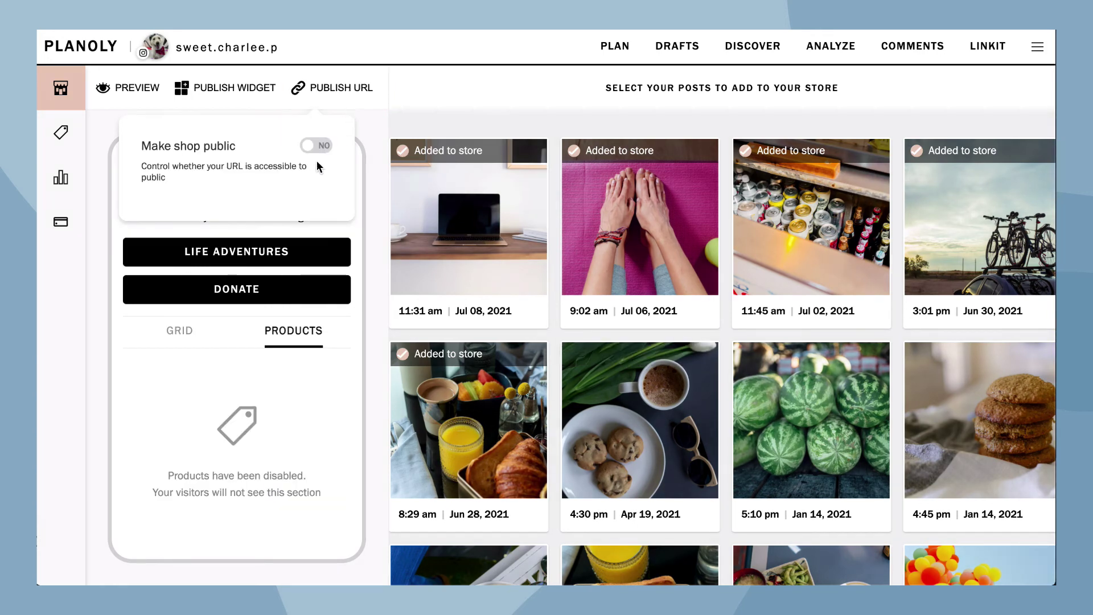
Step: Set Make shop public to YES and copy the sellit.bio store URL
click(311, 147)
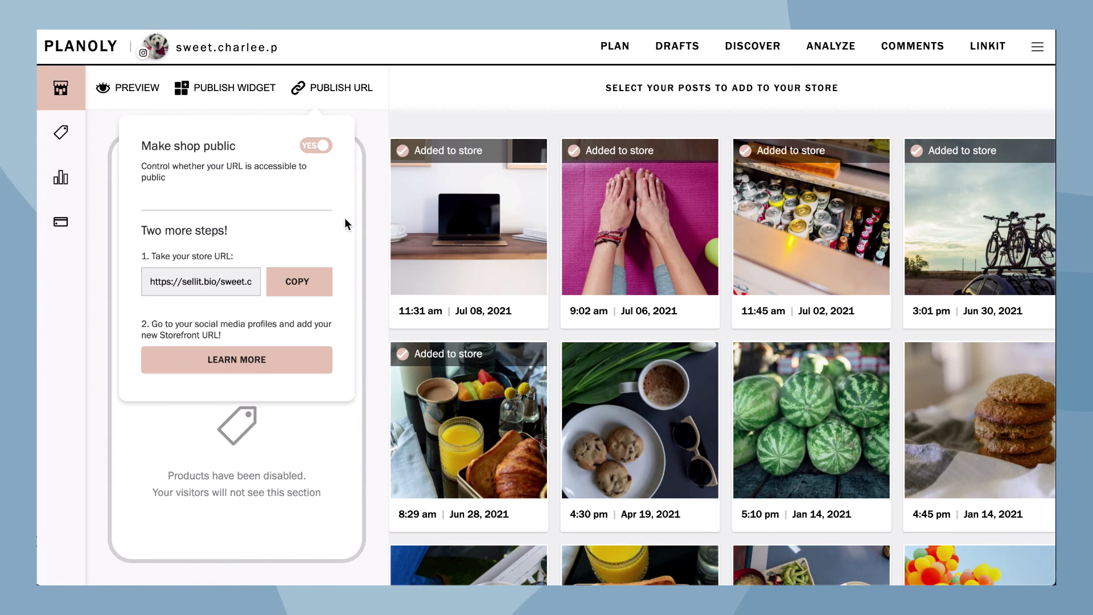
click(323, 293)
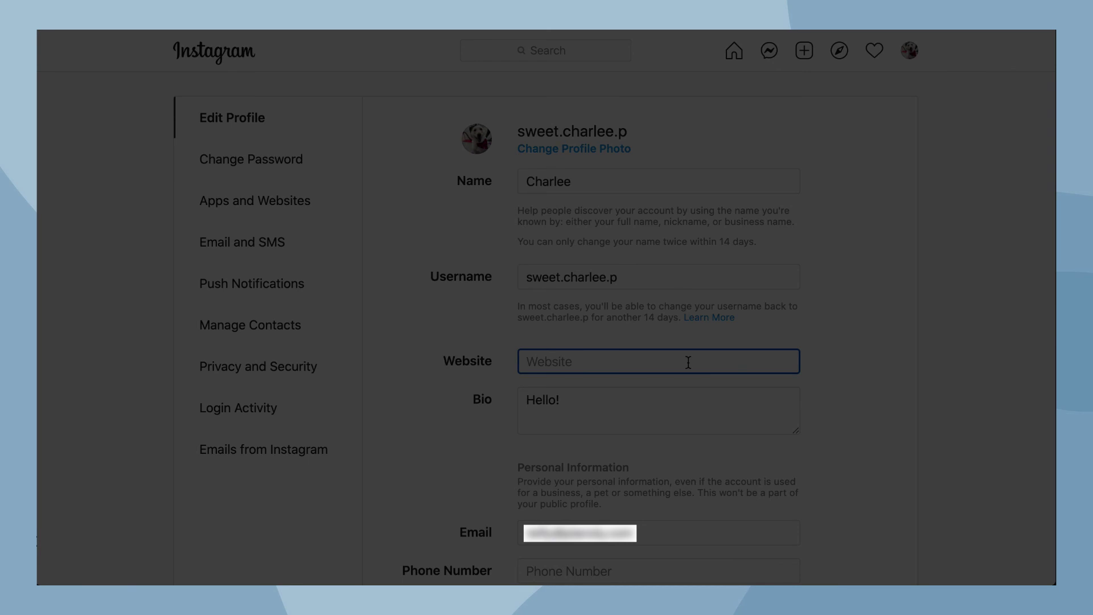
Step: Paste the copied sellit.bio store URL into the Website field and submit the profile
key(super+v)
scroll(792, 362, down, 2)
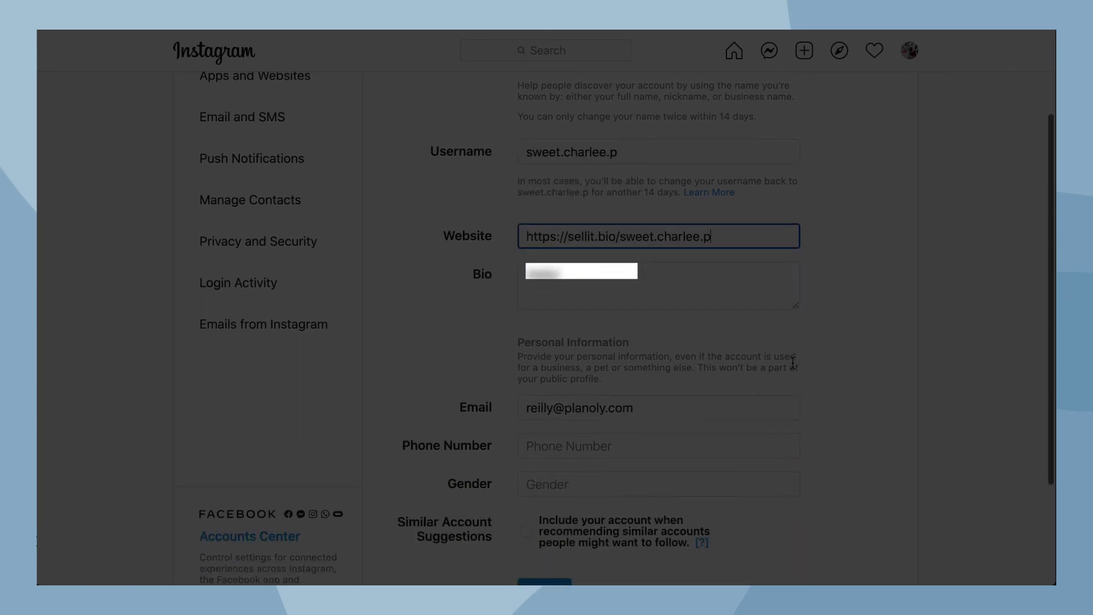
scroll(793, 362, down, 3)
click(552, 461)
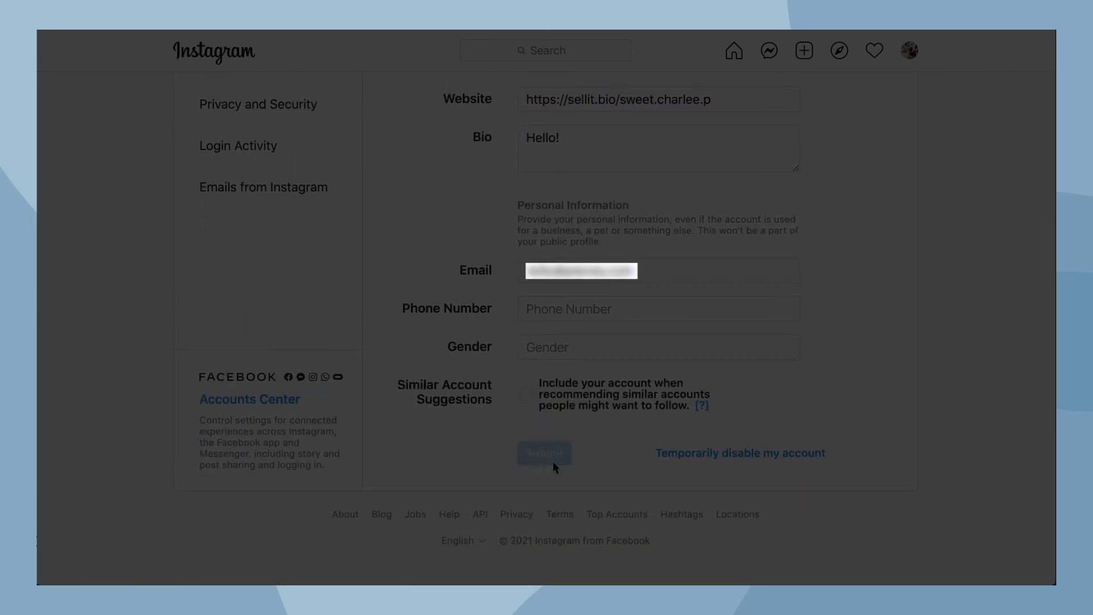